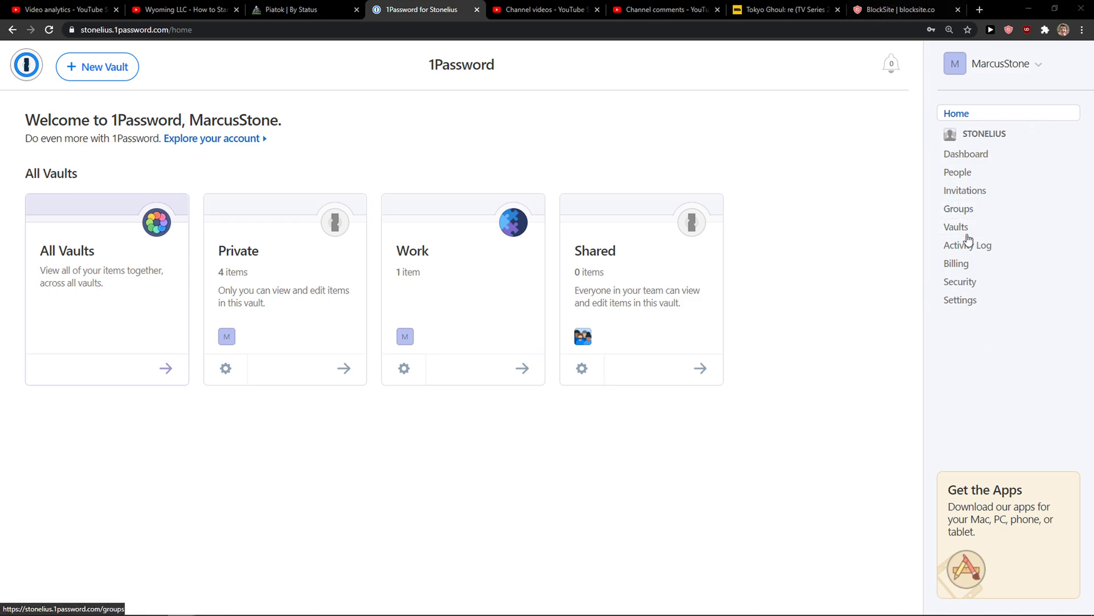
Open the Vaults page listing the Shared and Work vaults.
left_click(995, 231)
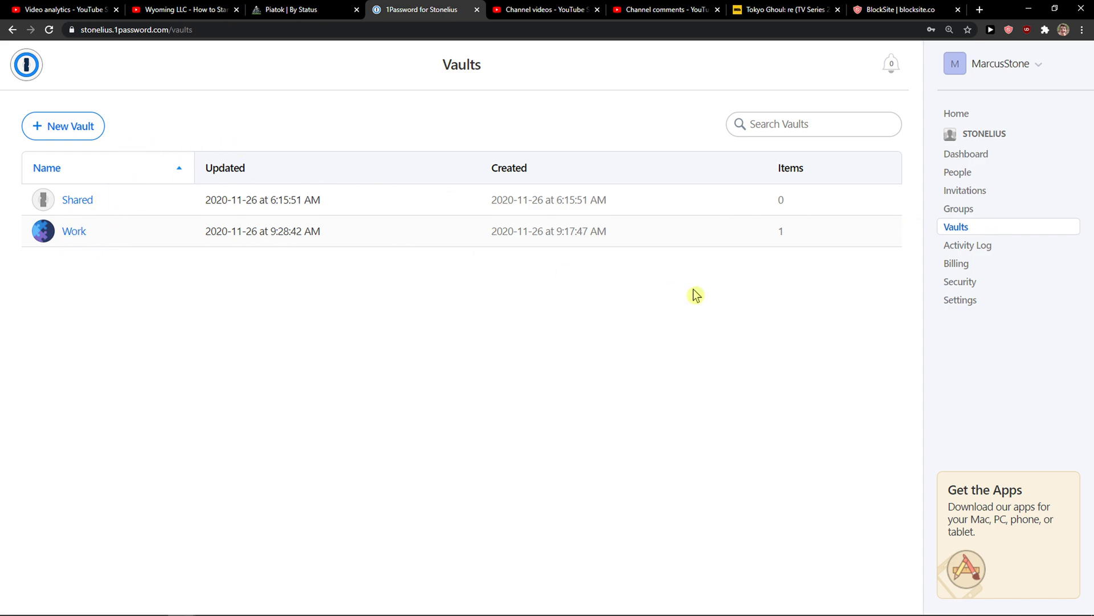
Open the Work vault and choose Delete Vault from its More Actions menu.
left_click(75, 232)
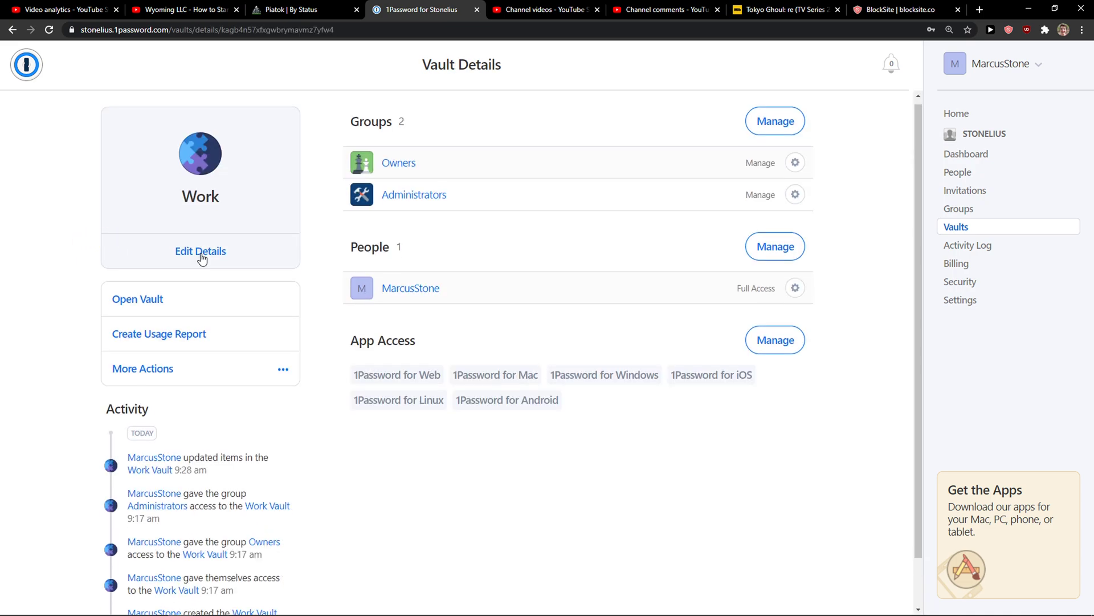
scroll(200, 318, "down", 1)
left_click(269, 318)
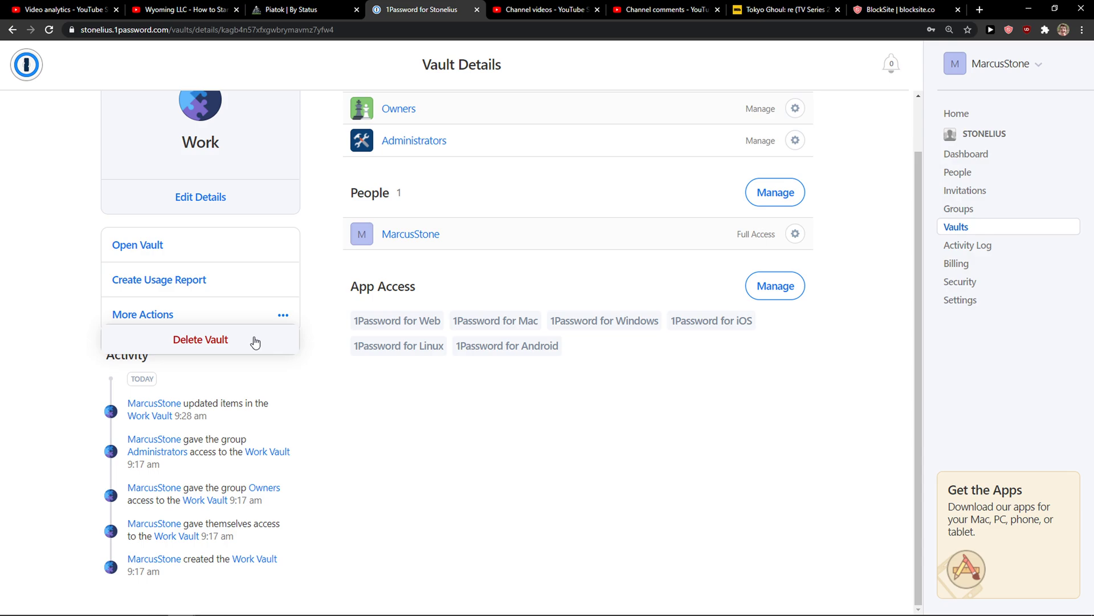
scroll(243, 351, "up", 1)
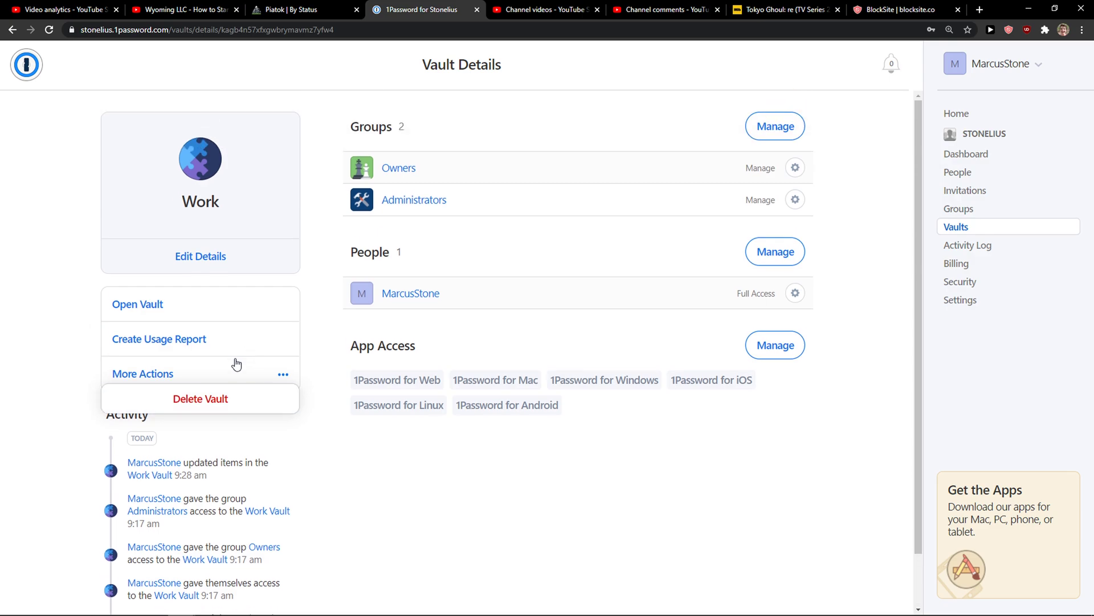
left_click(226, 402)
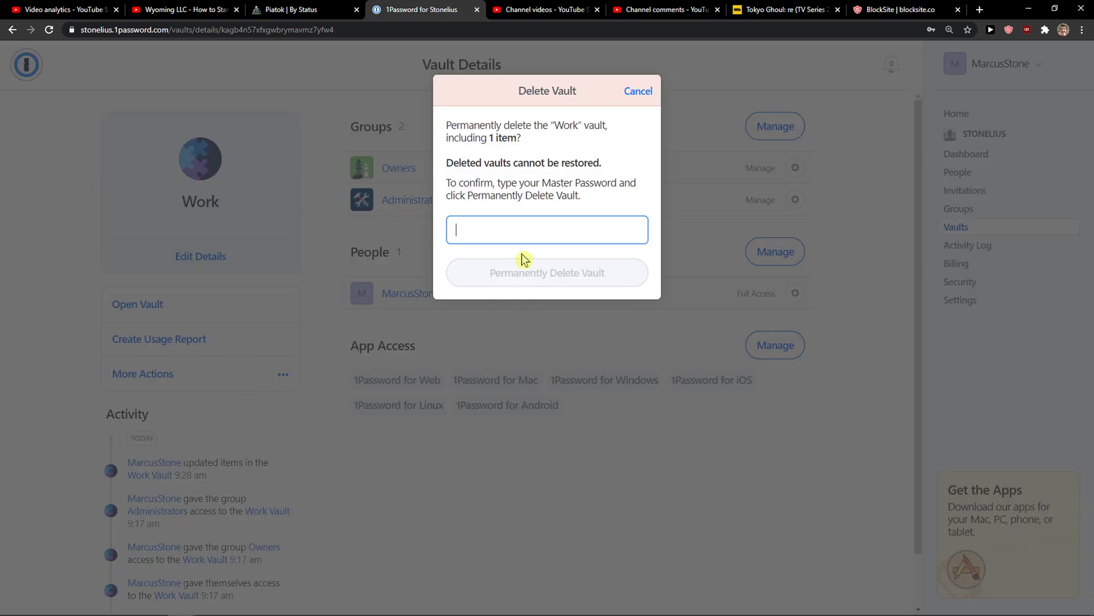
type("*****")
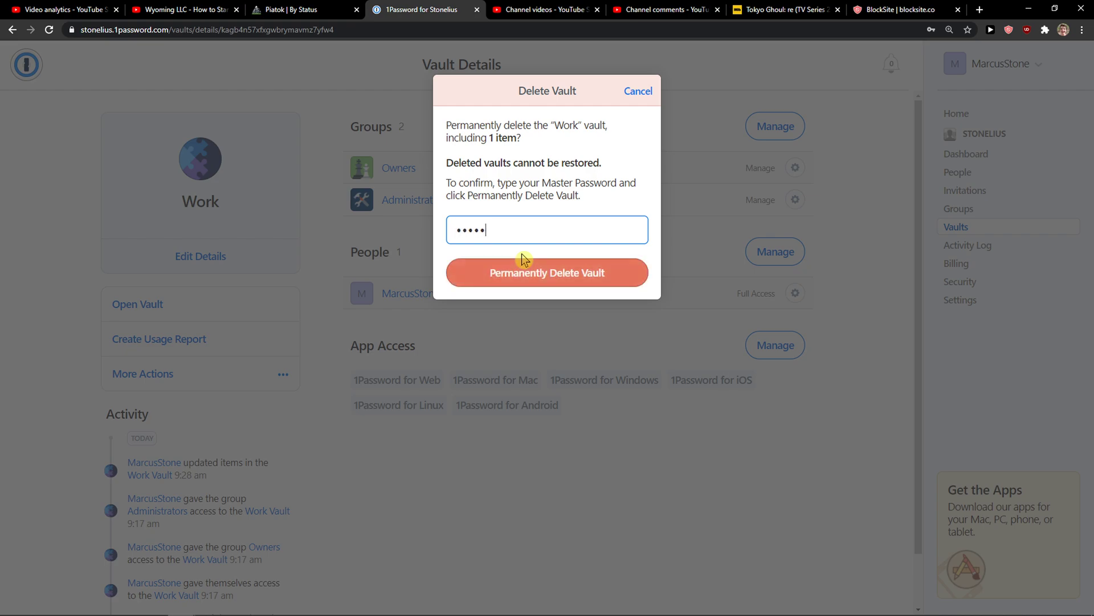
type("***********")
Permanently delete the Work vault, leaving only Shared.
left_click(518, 265)
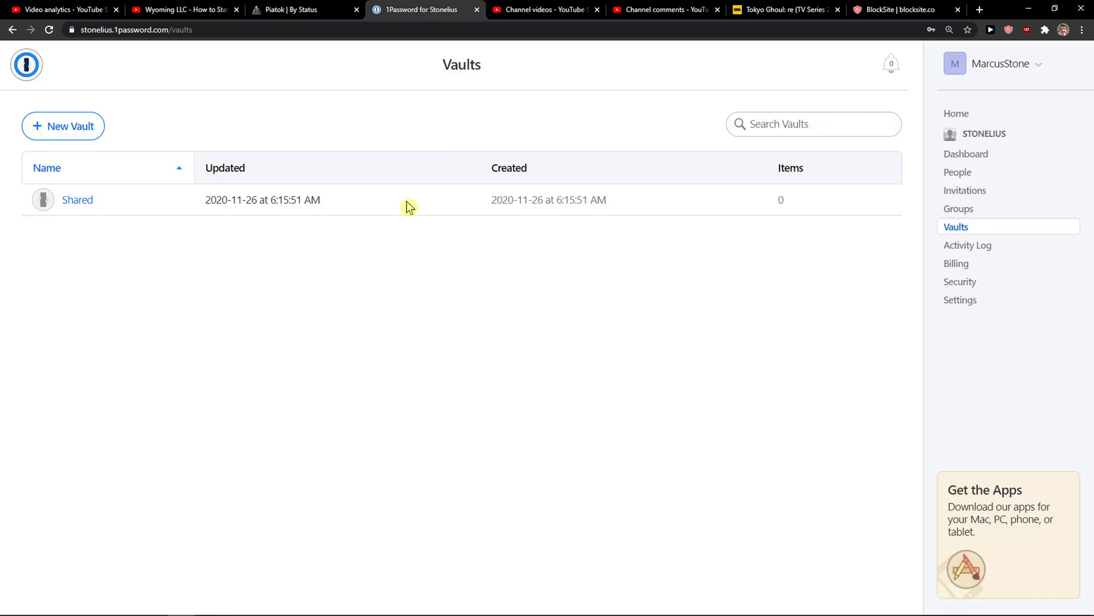
Show the Groups page with Administrators, Owners and Team Members.
left_click(1031, 206)
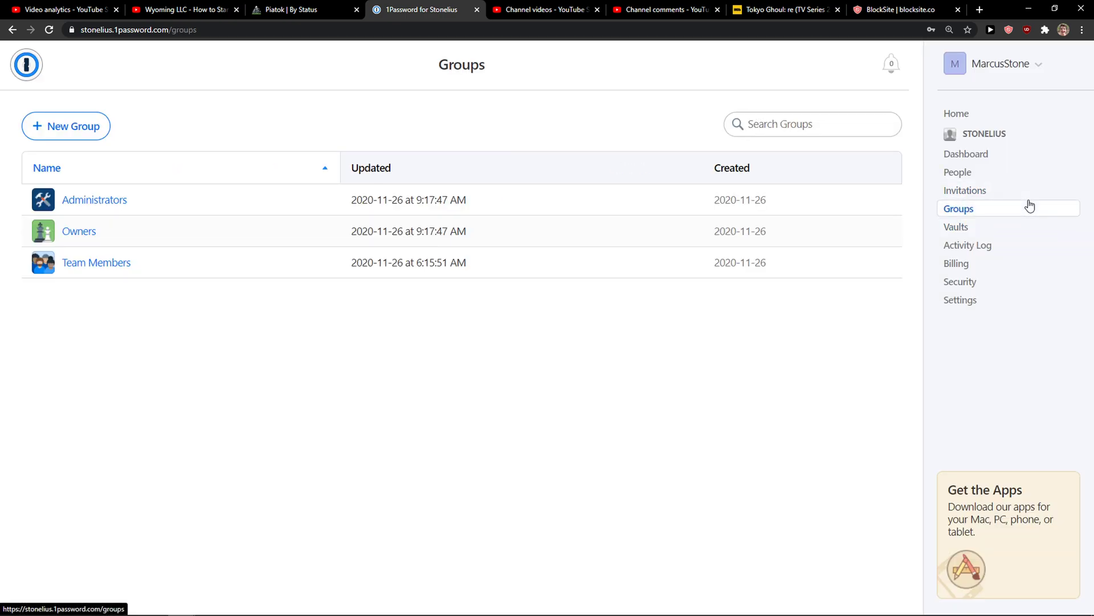